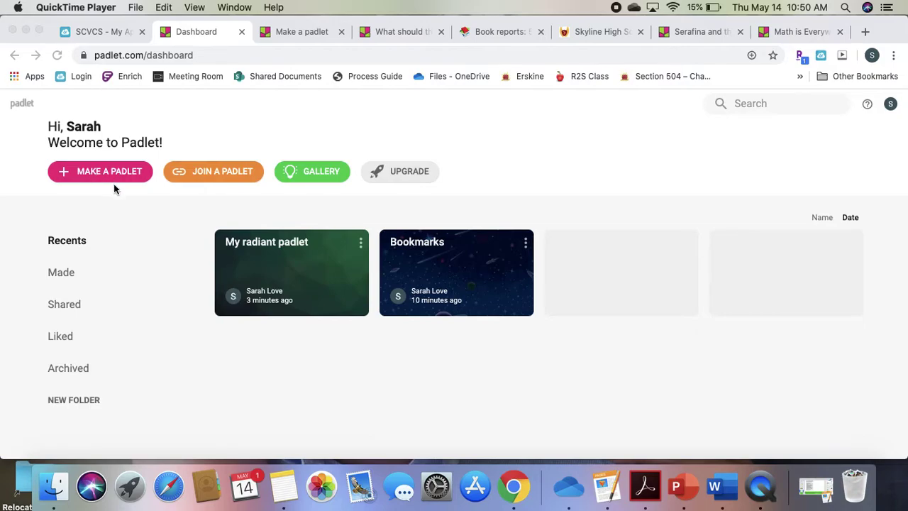
- Review the blank layouts offered for making a padlet, from Wall and Canvas to Map and Timeline
left_click(302, 32)
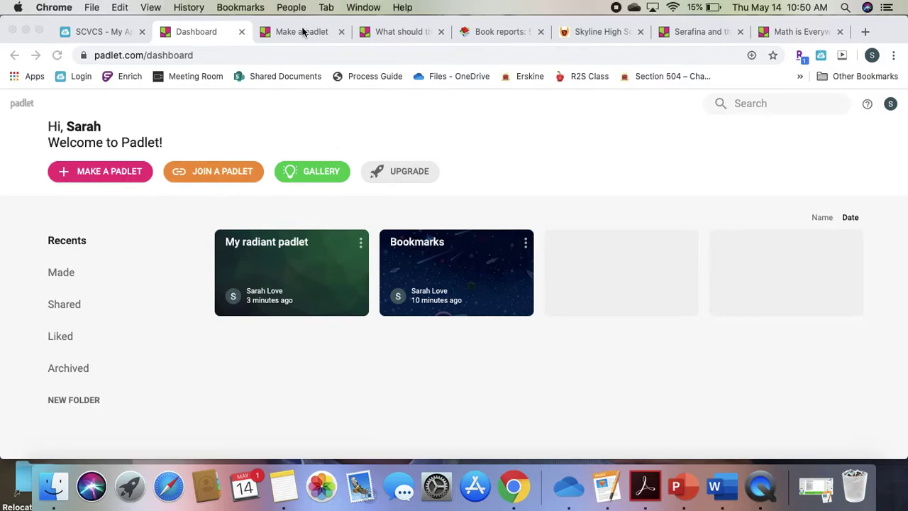
scroll(429, 238, "down", 2)
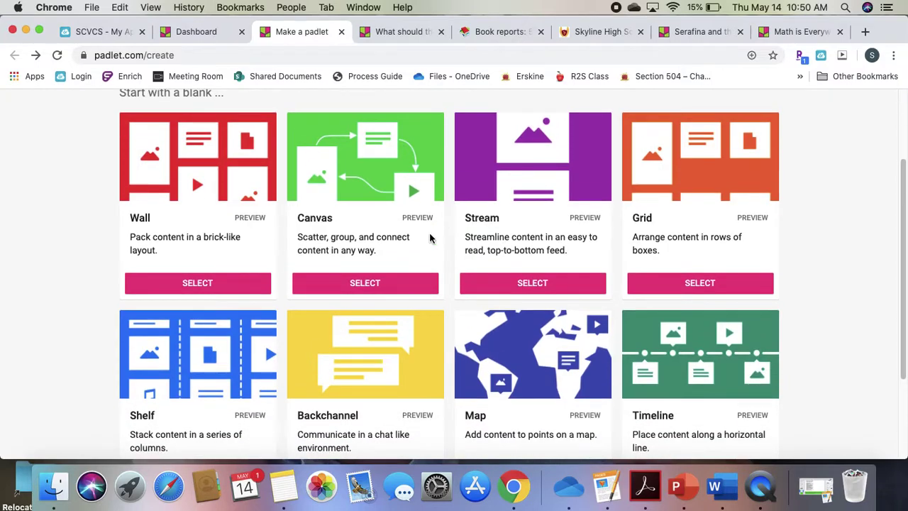
scroll(429, 237, "down", 1)
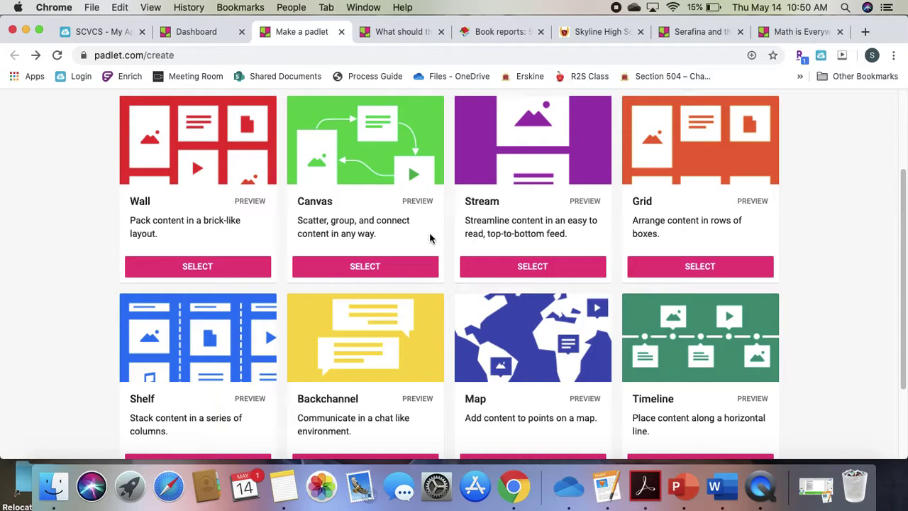
scroll(686, 351, "down", 3)
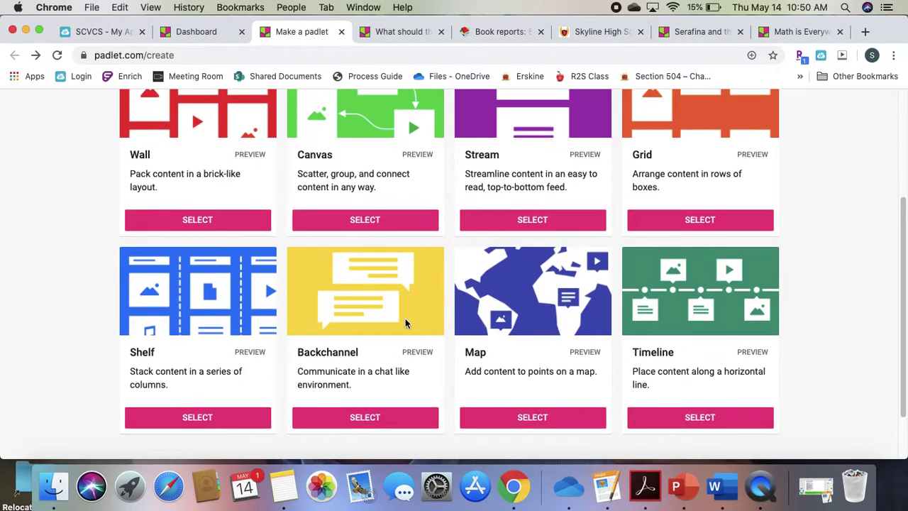
scroll(367, 327, "up", 8)
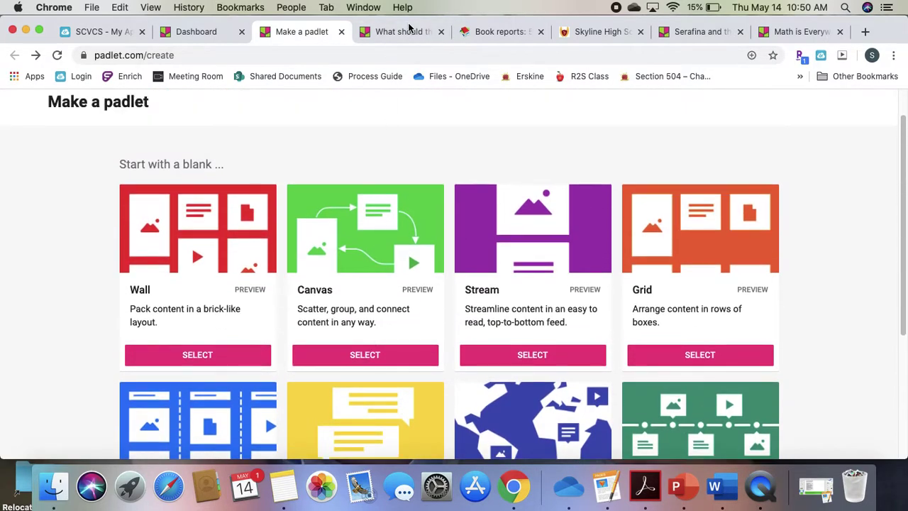
- View the Seniors' Ball theme voting padlet and read the 5th grade book reports down to their cover images
left_click(408, 32)
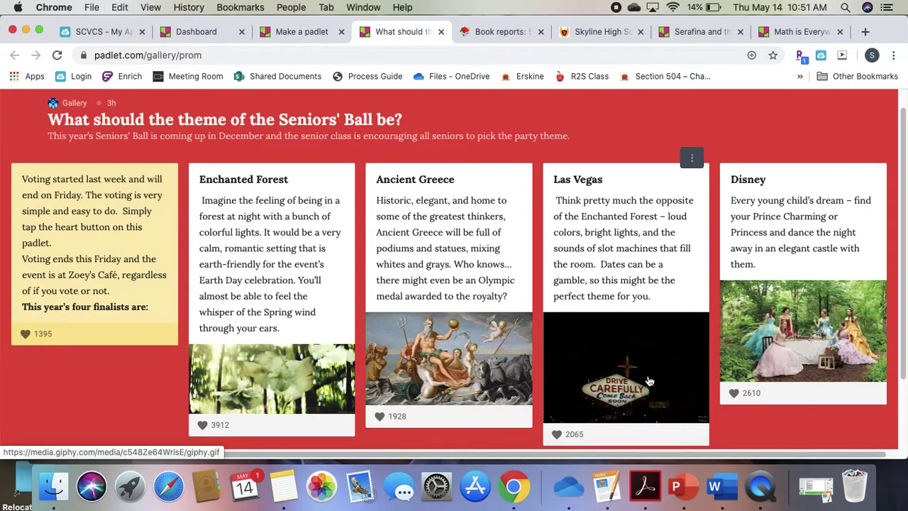
left_click(493, 32)
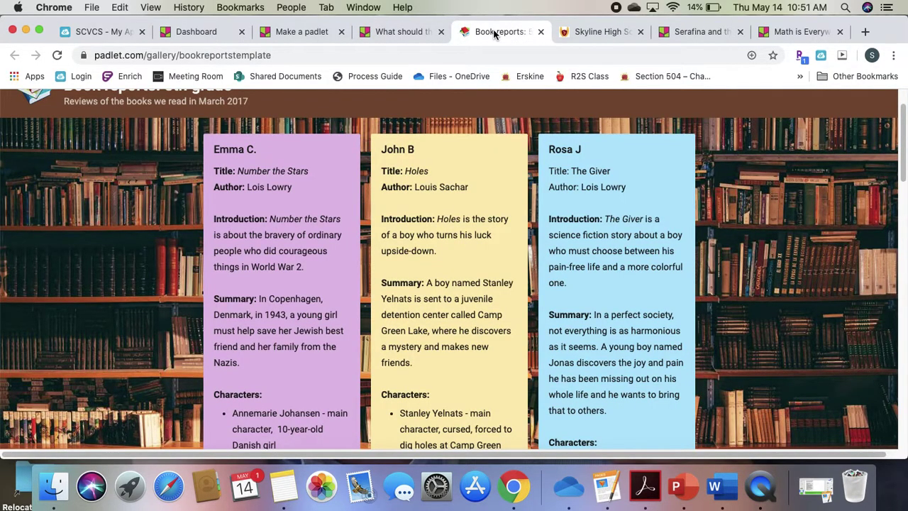
scroll(362, 228, "down", 1)
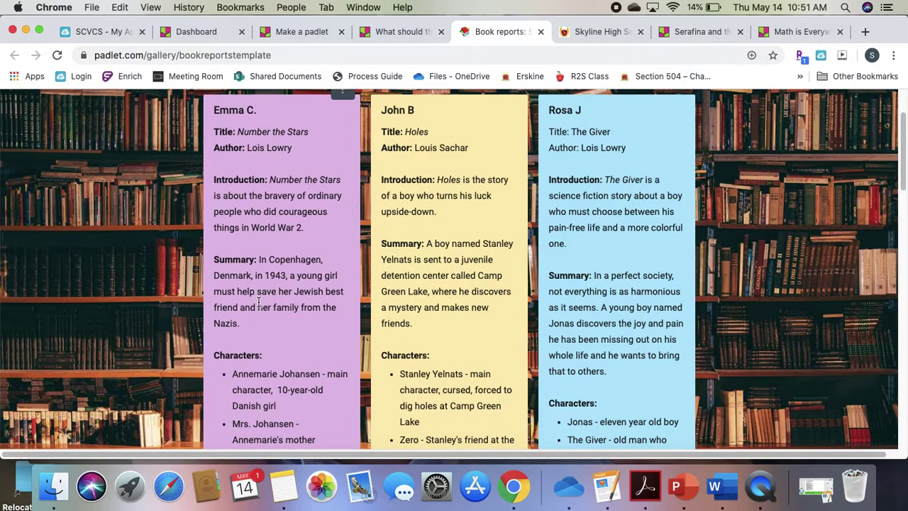
scroll(253, 215, "up", 2)
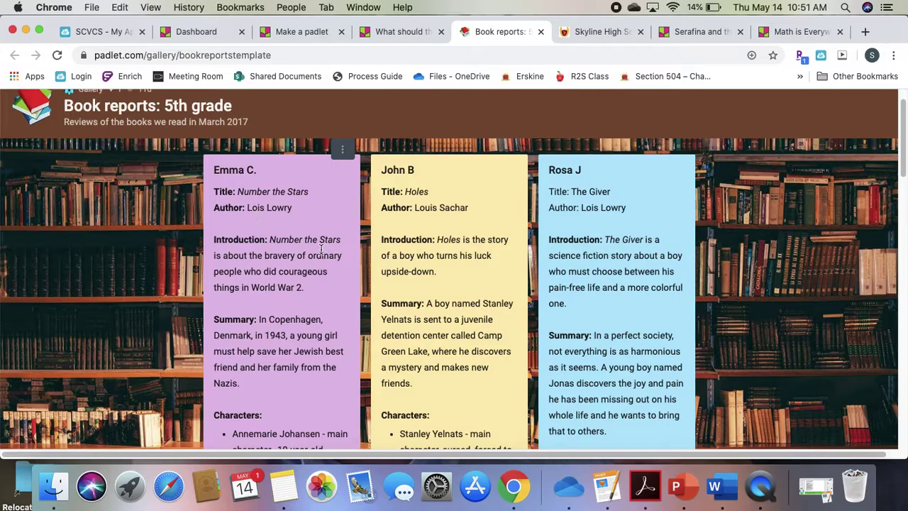
scroll(321, 248, "down", 2)
scroll(283, 282, "down", 10)
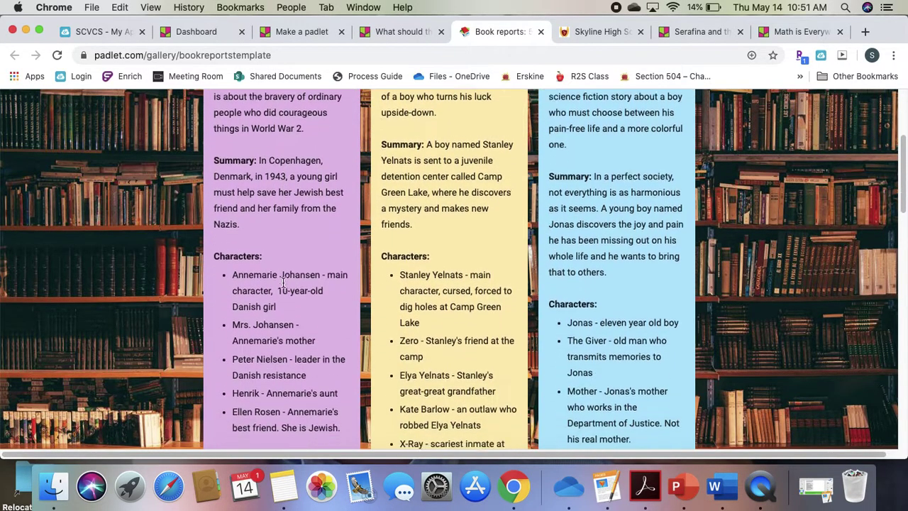
scroll(283, 283, "down", 15)
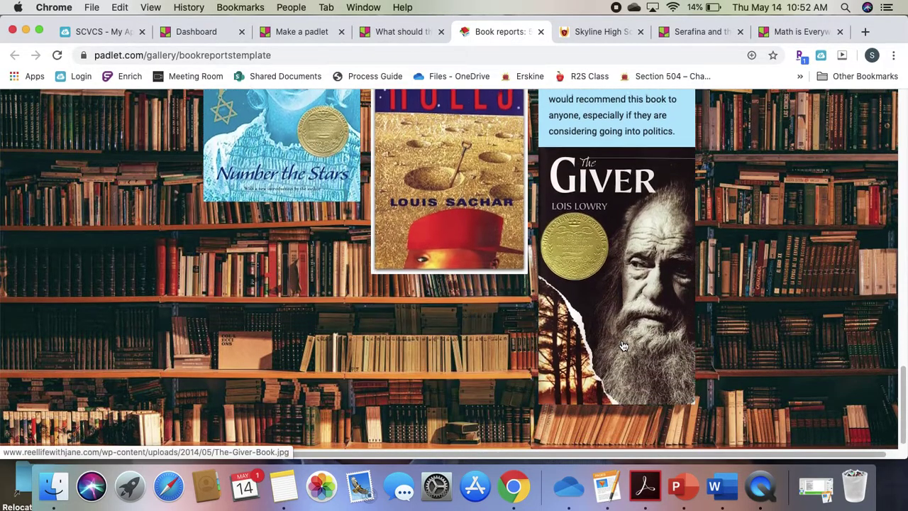
scroll(623, 346, "up", 20)
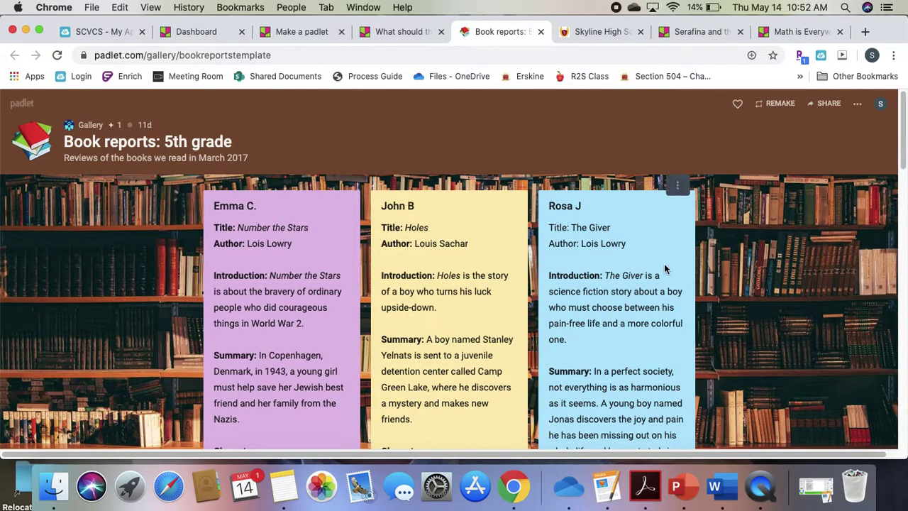
- Examine the Skyline High School Book Reviews padlet, including its written reviews, cover images and attached audio recordings
left_click(587, 32)
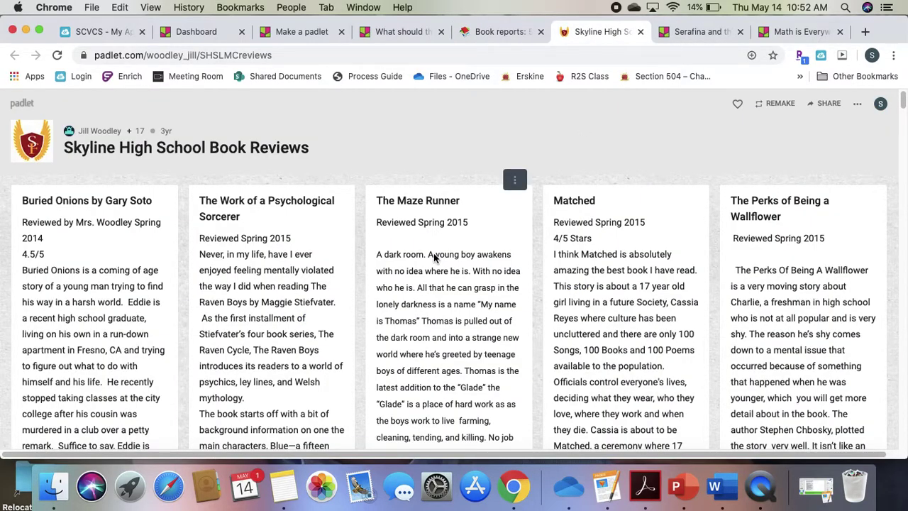
scroll(434, 252, "down", 3)
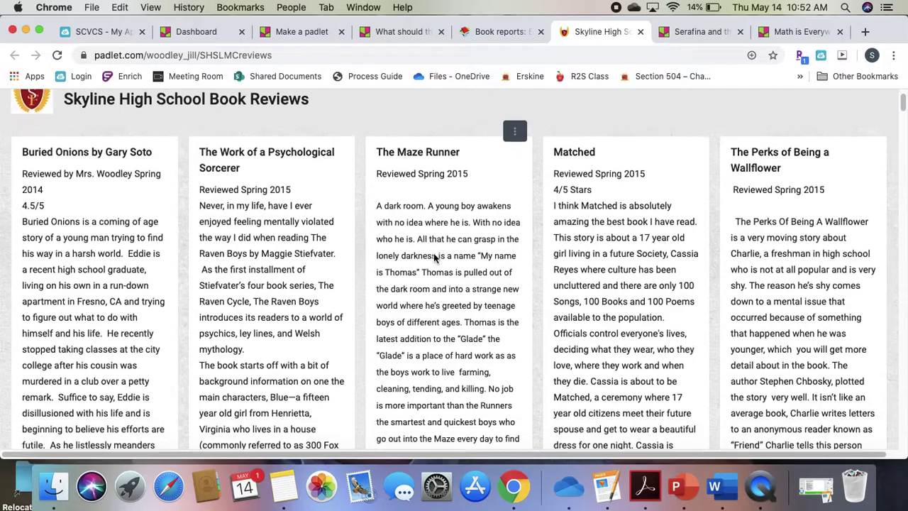
scroll(435, 258, "down", 5)
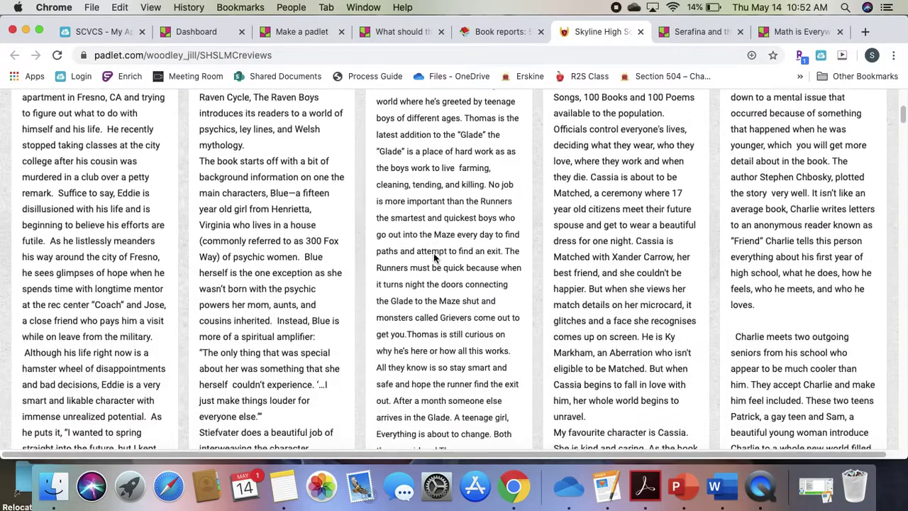
scroll(465, 277, "down", 12)
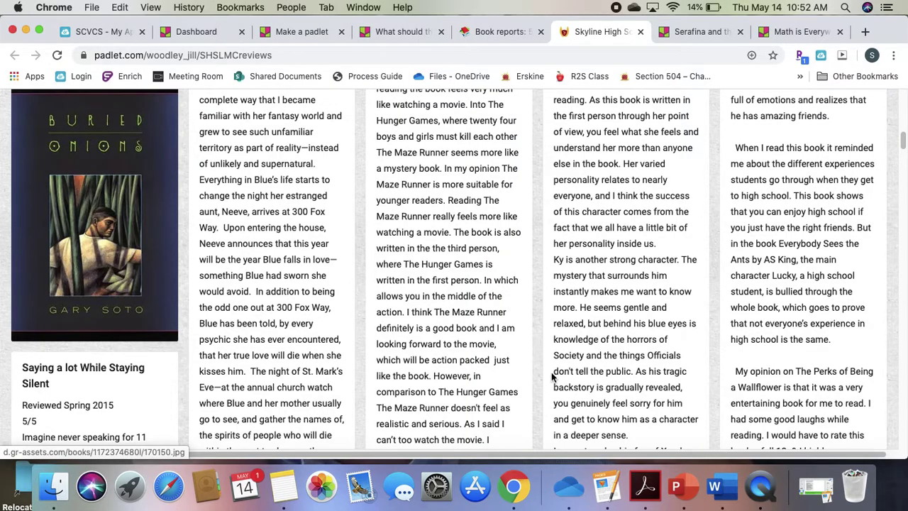
scroll(551, 377, "down", 15)
scroll(551, 374, "up", 2)
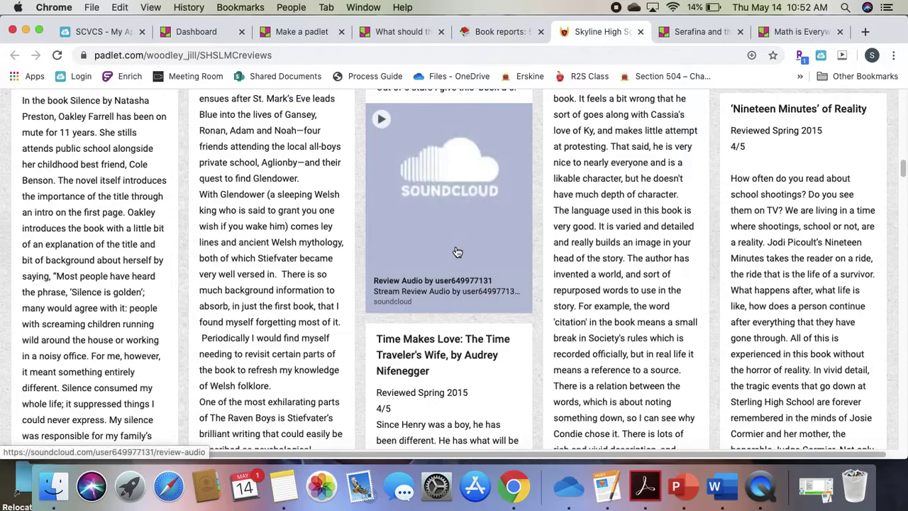
scroll(457, 252, "down", 6)
scroll(458, 252, "down", 18)
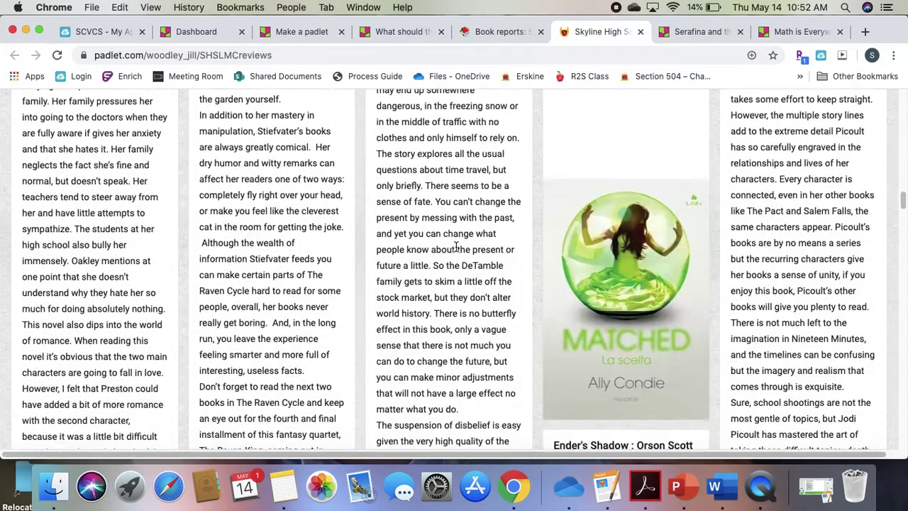
scroll(456, 247, "down", 5)
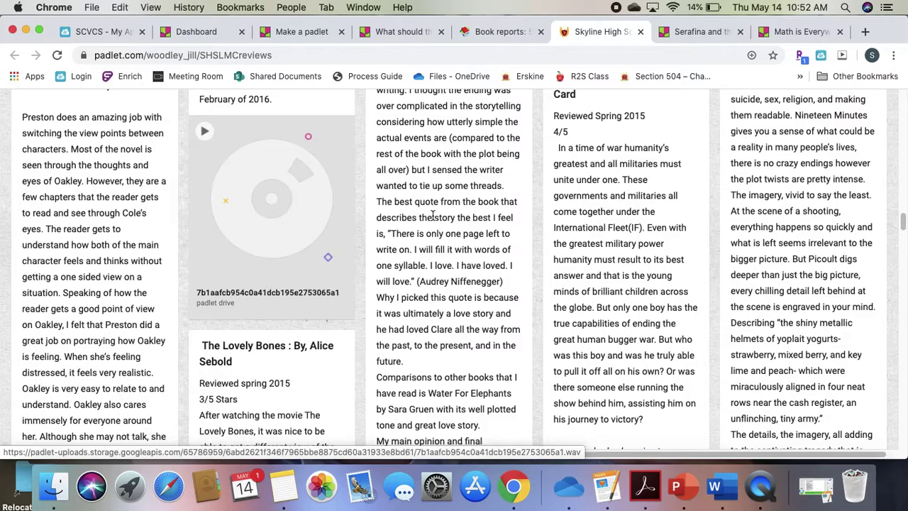
scroll(540, 267, "down", 15)
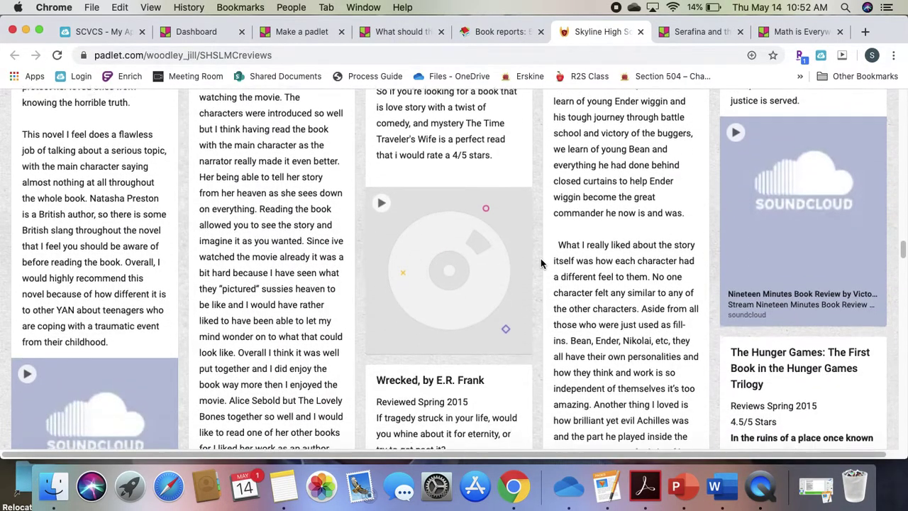
scroll(540, 264, "down", 3)
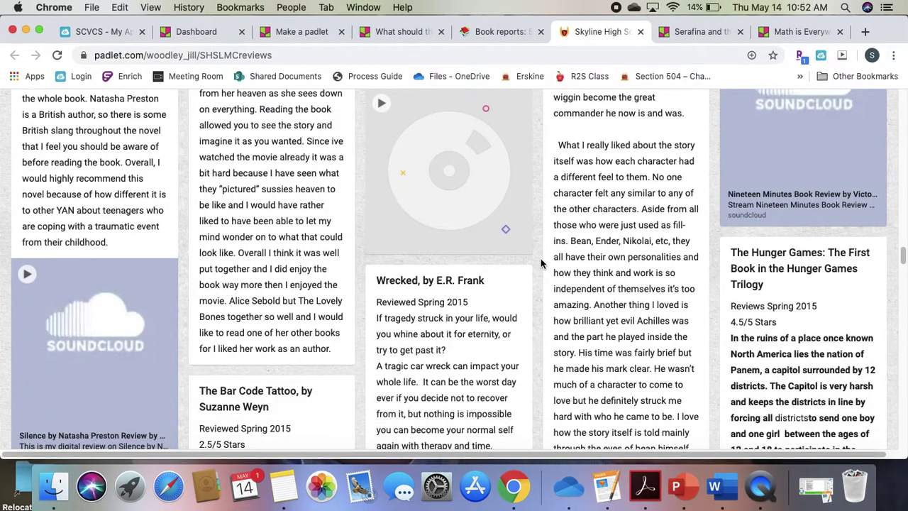
scroll(540, 264, "down", 5)
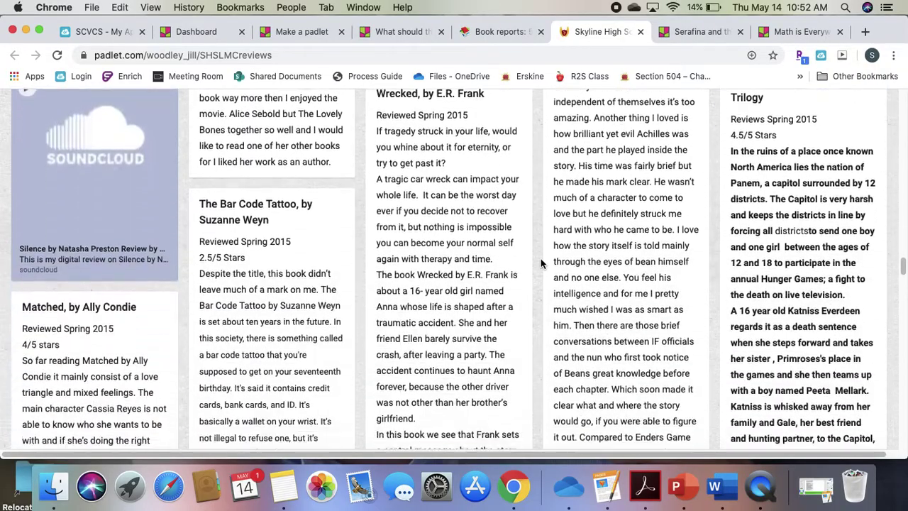
scroll(541, 264, "up", 5)
scroll(540, 264, "down", 20)
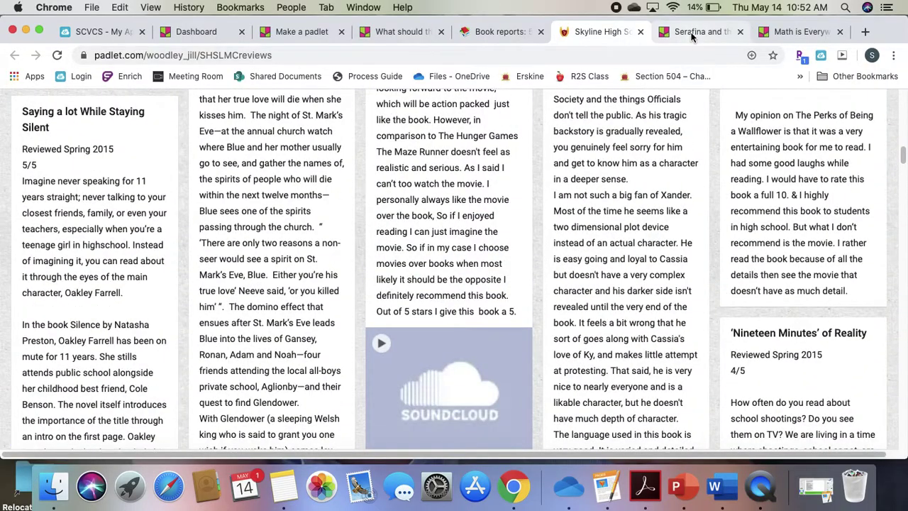
- Examine the discussion questions and connected replies on the Serafina padlet, briefly starting a blank post
left_click(693, 34)
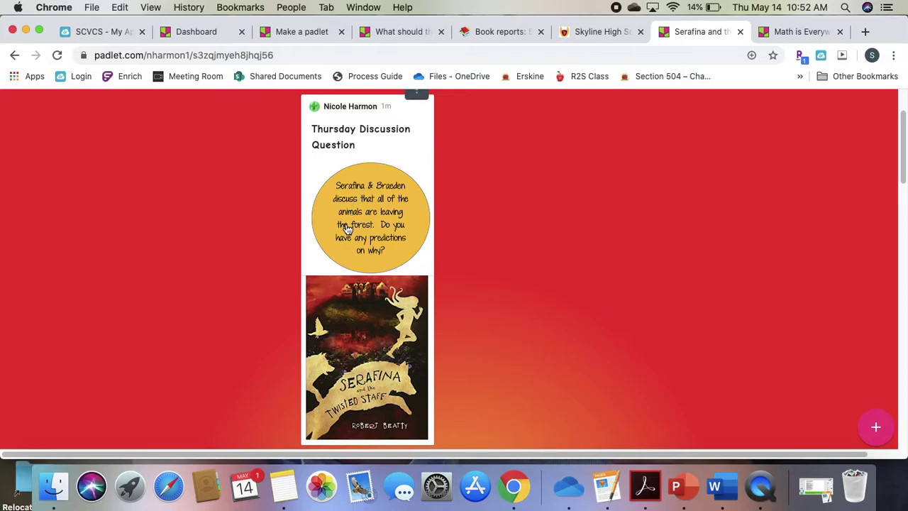
scroll(373, 246, "down", 1)
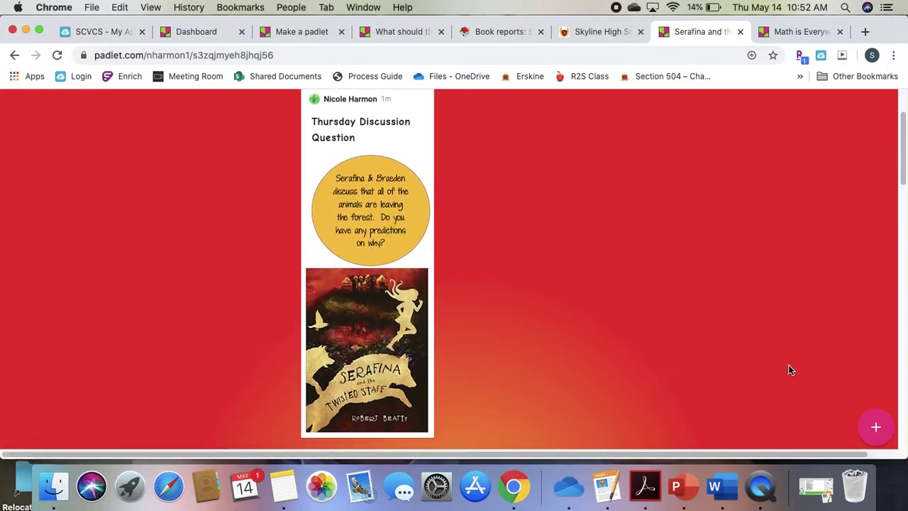
left_click(877, 430)
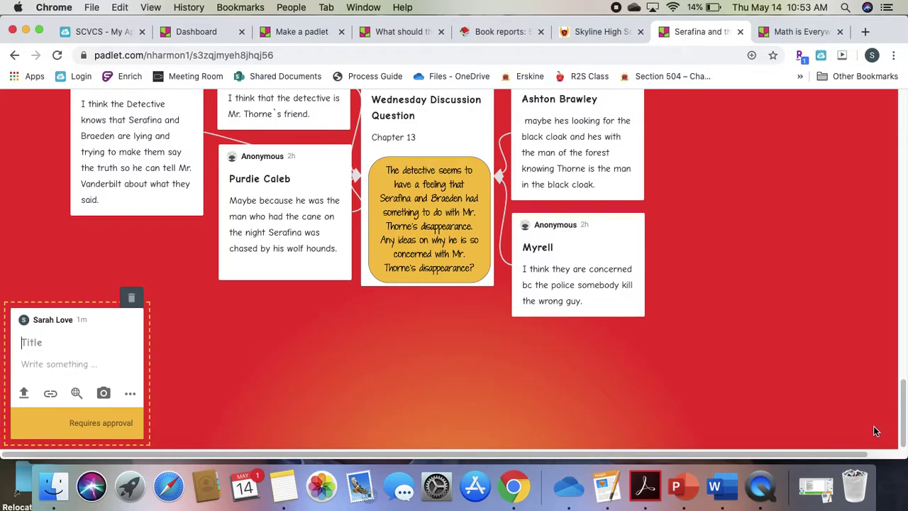
left_click(842, 400)
scroll(757, 245, "up", 5)
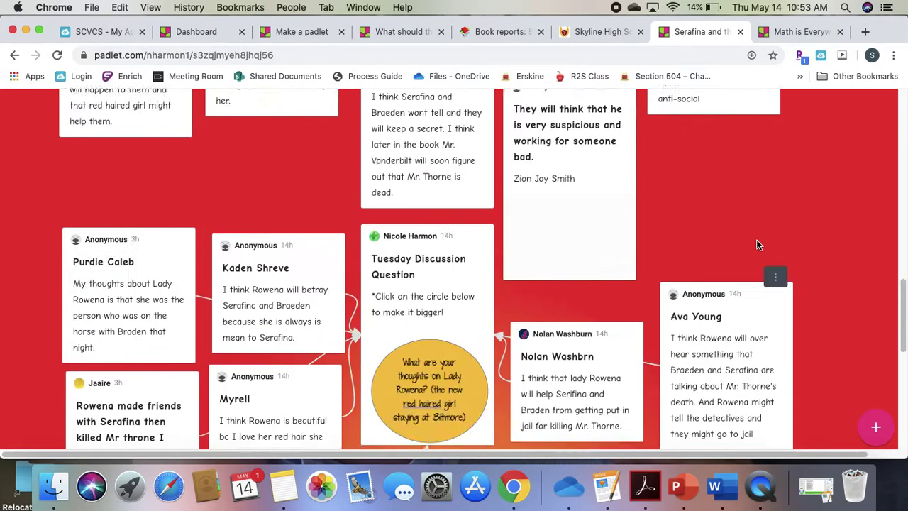
scroll(758, 245, "up", 10)
scroll(757, 245, "down", 2)
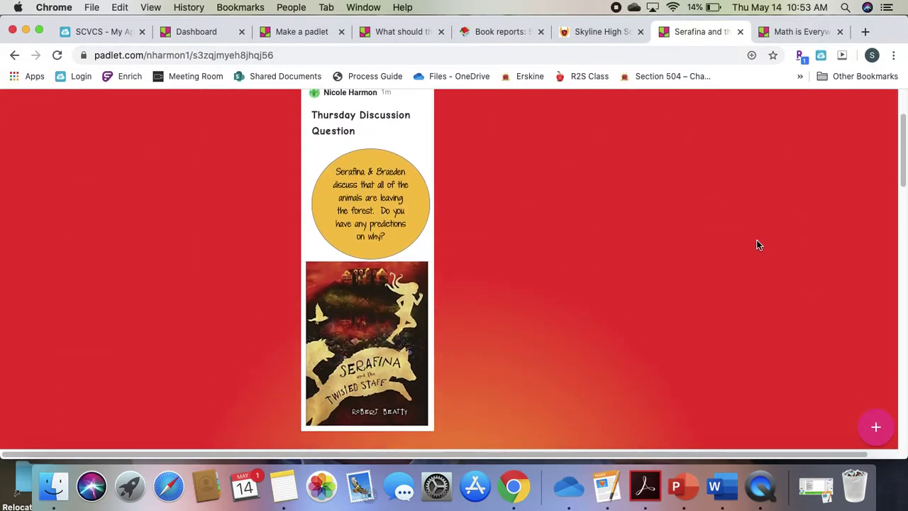
scroll(758, 245, "up", 1)
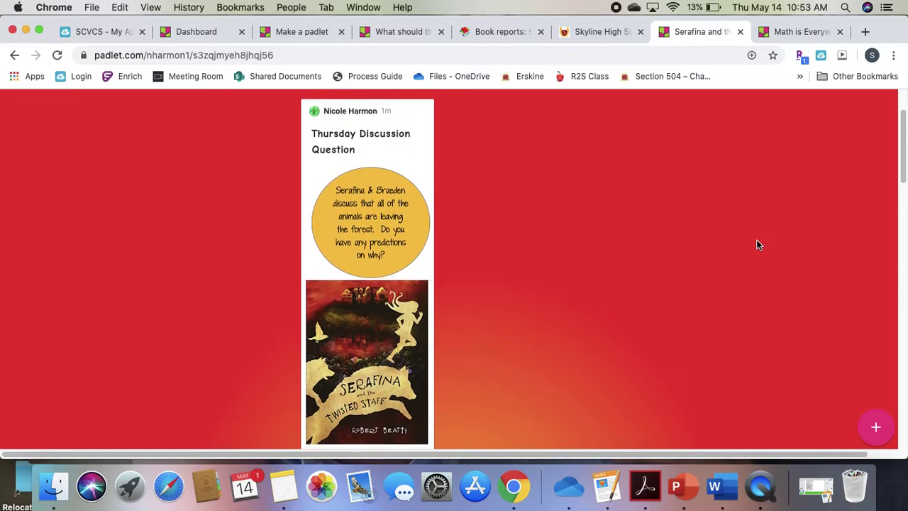
- Open the Math is Everywhere padlet's settings, review the title, address and appearance options, and open the wallpaper choices
left_click(782, 41)
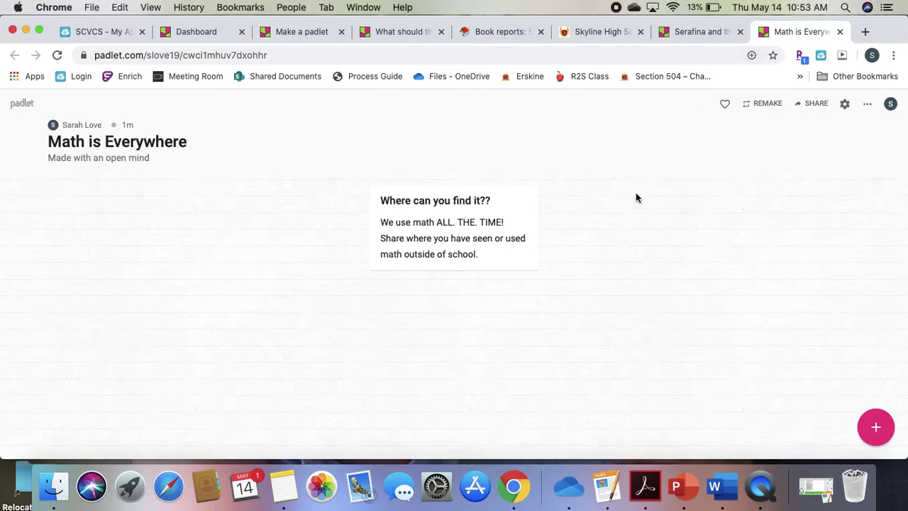
double_click(149, 141)
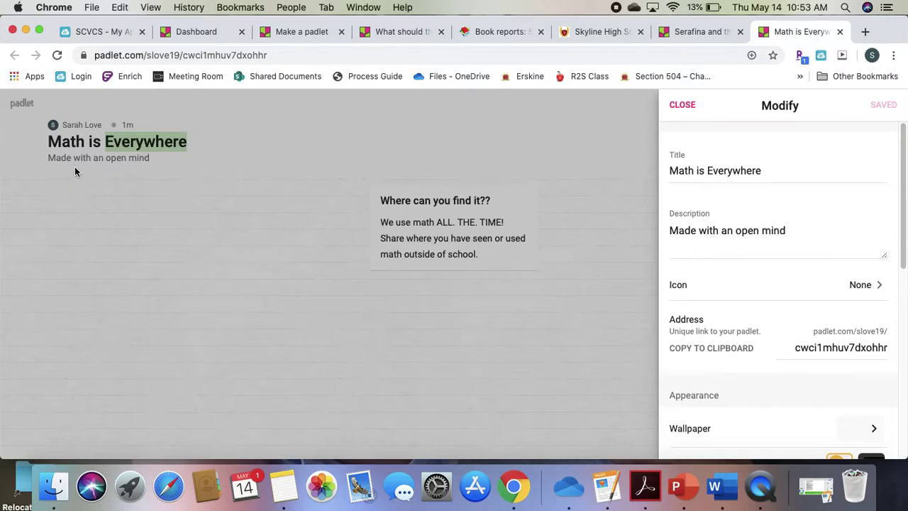
scroll(745, 286, "down", 3)
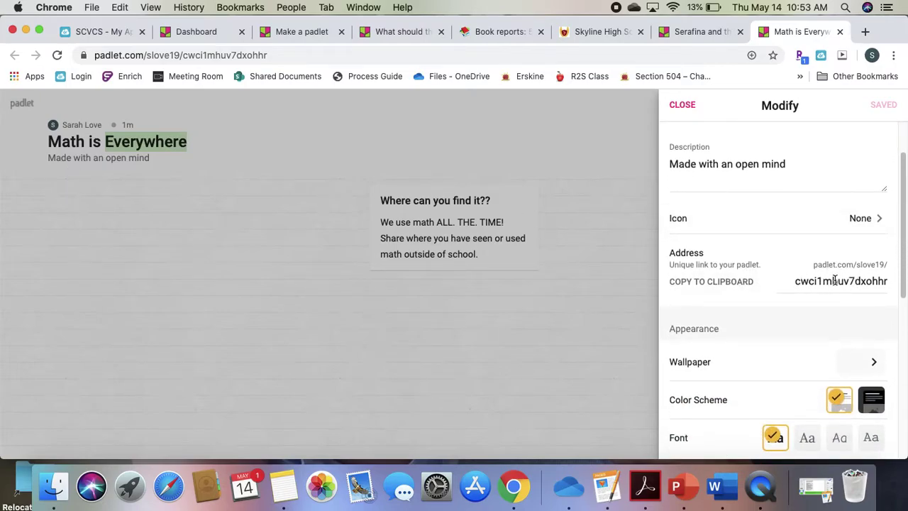
scroll(827, 276, "down", 2)
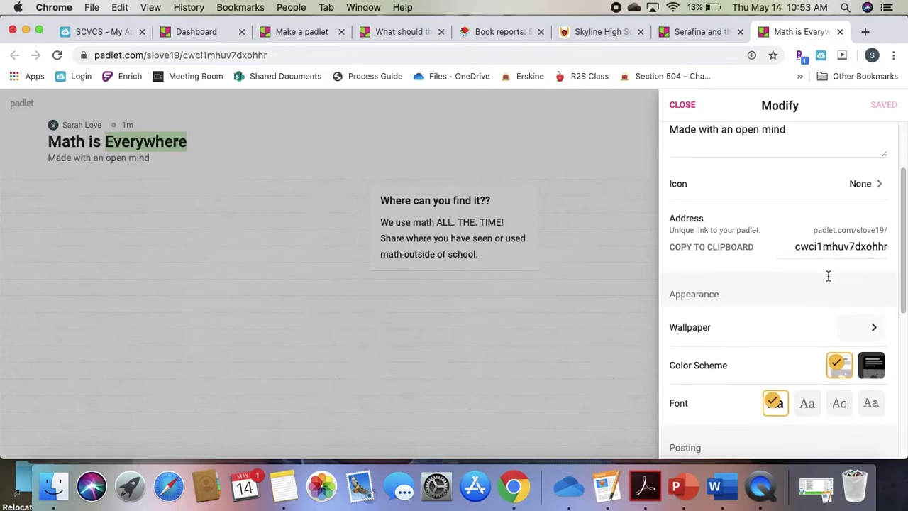
scroll(773, 224, "down", 3)
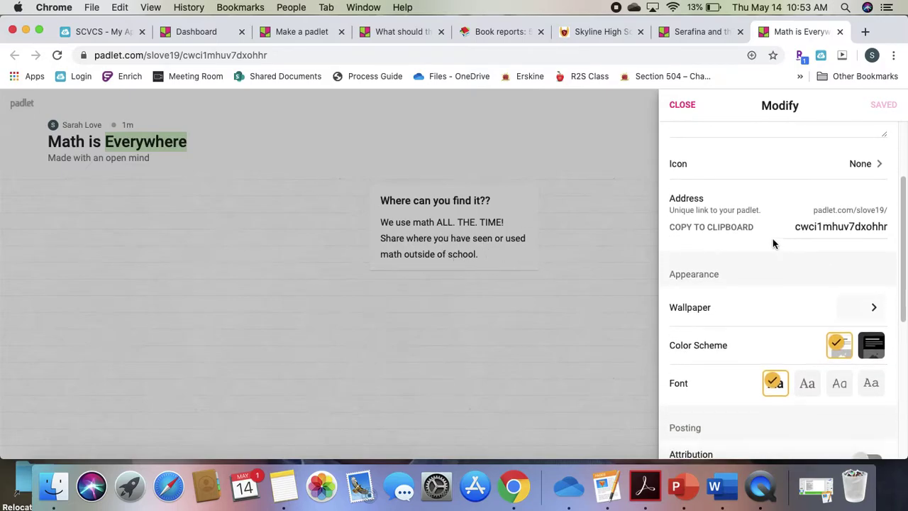
left_click(874, 270)
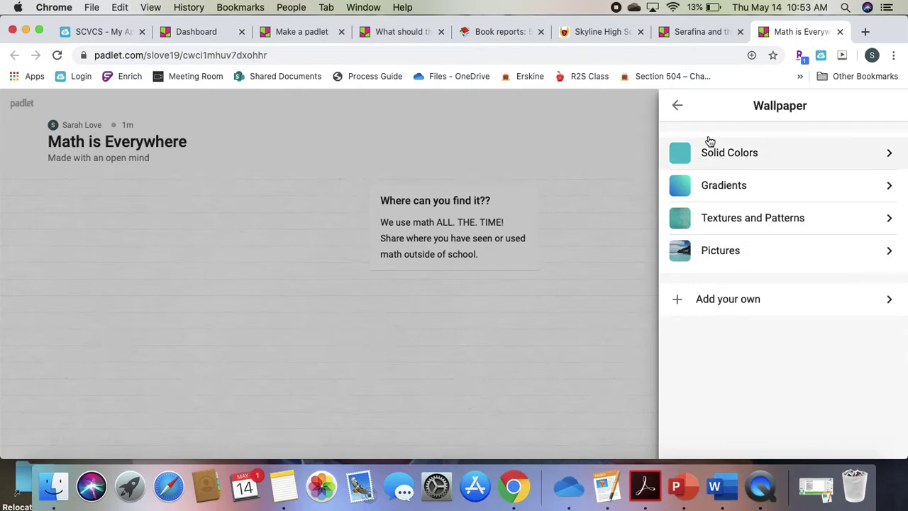
- Leave the wallpaper choices and review the color scheme, font, attribution, new post position and comments settings of the padlet
left_click(677, 106)
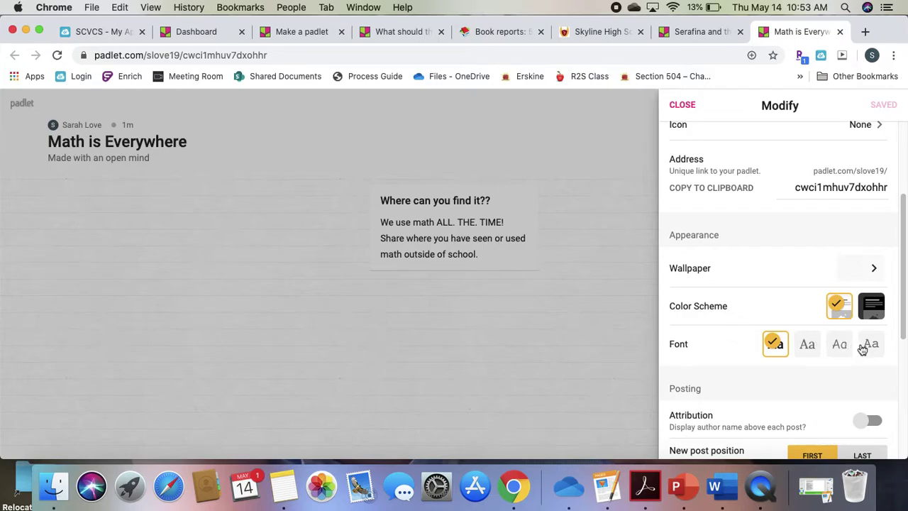
scroll(775, 346, "down", 1)
scroll(778, 349, "down", 1)
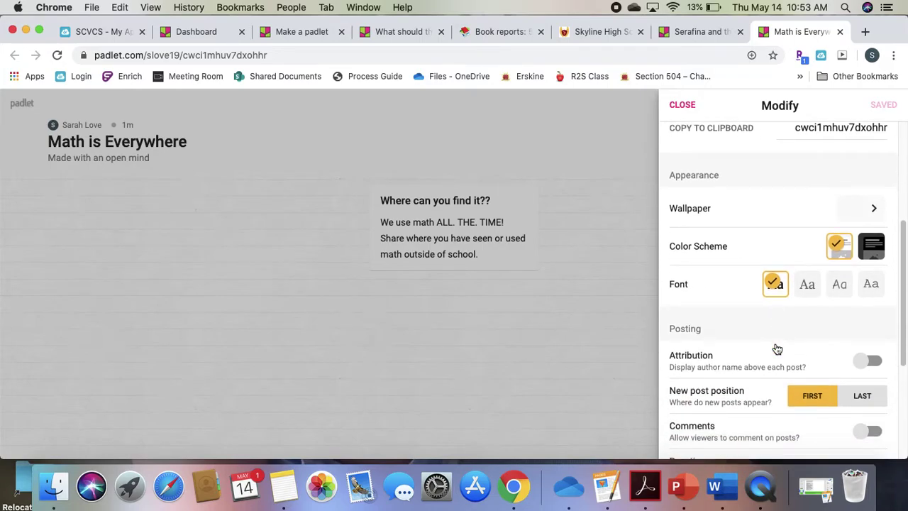
scroll(777, 349, "down", 2)
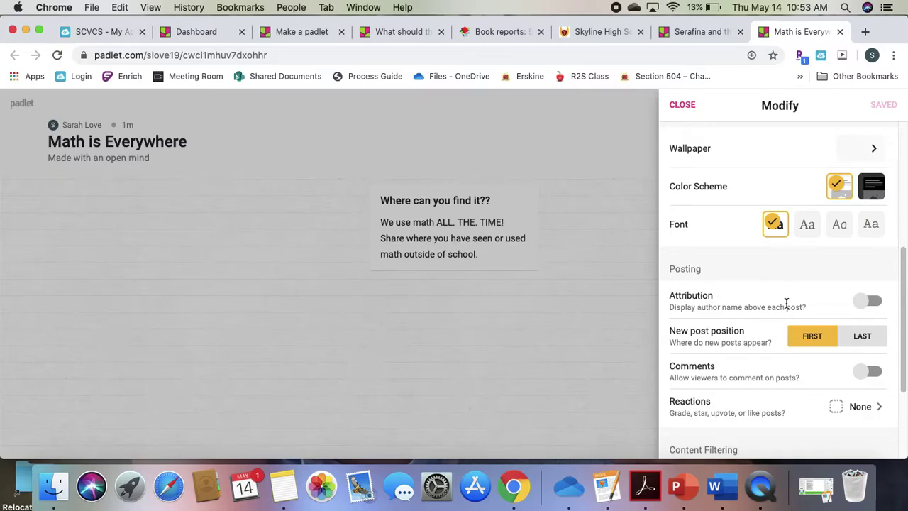
scroll(786, 303, "down", 3)
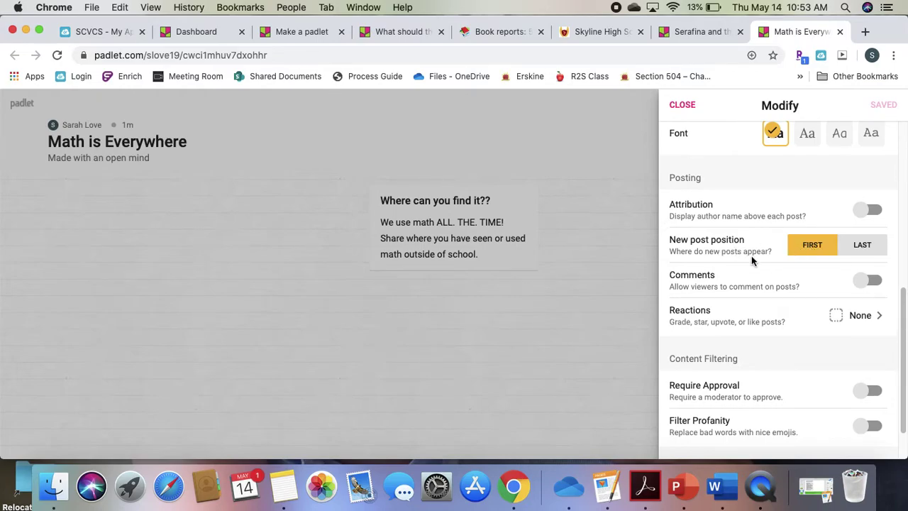
scroll(752, 256, "down", 1)
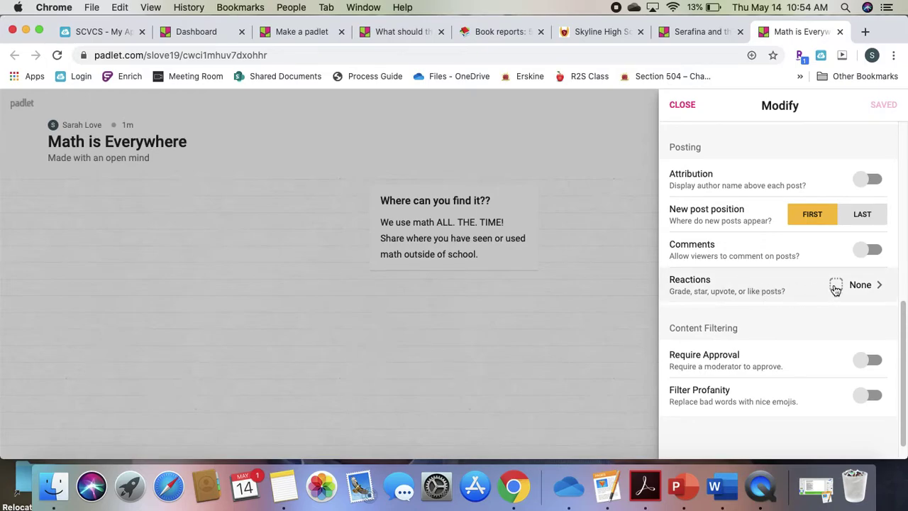
- Review the available reaction types and the content filtering options for approval and profanity, and close the padlet's settings
left_click(861, 288)
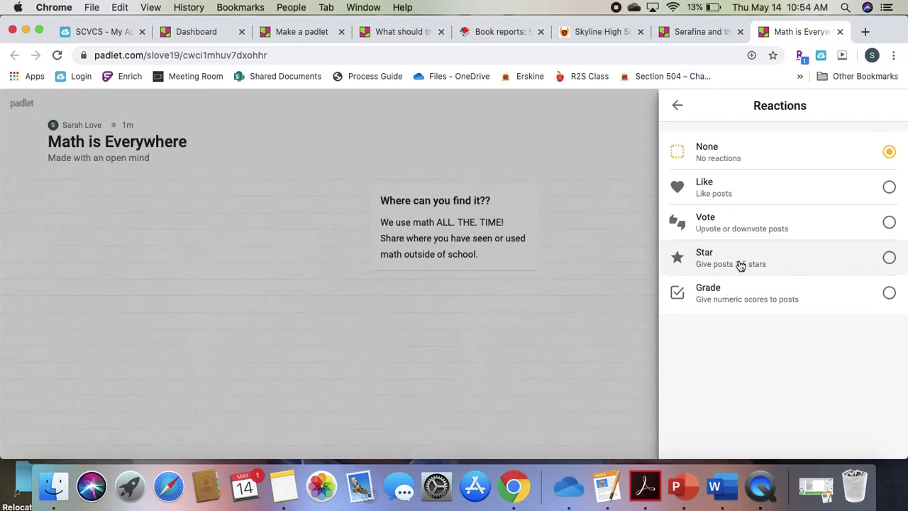
left_click(677, 106)
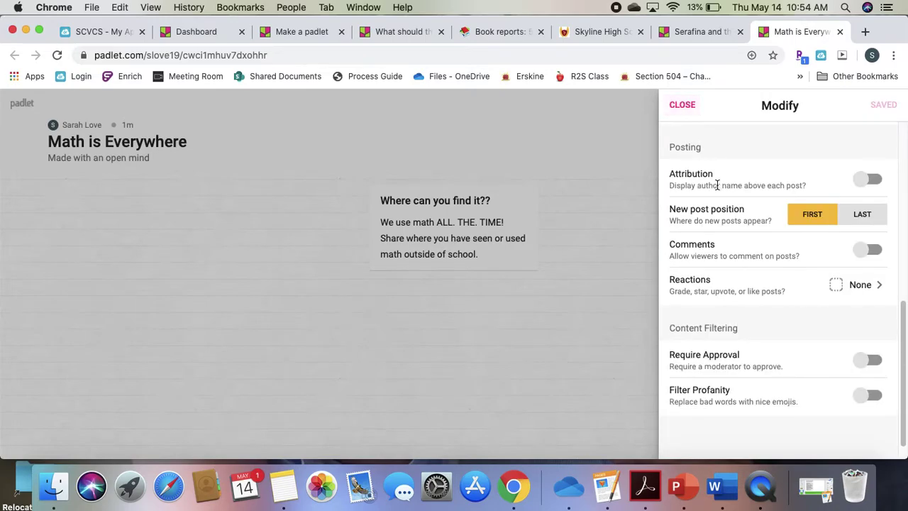
scroll(773, 378, "down", 1)
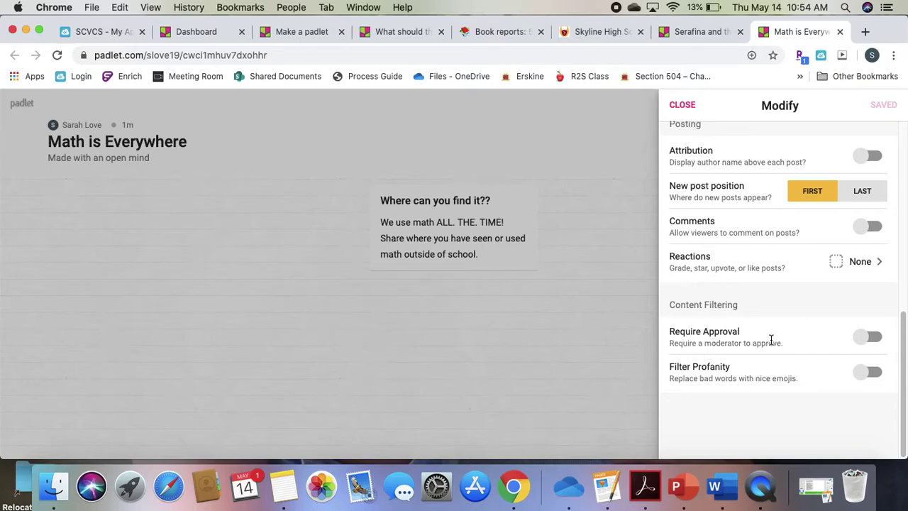
scroll(771, 340, "up", 1)
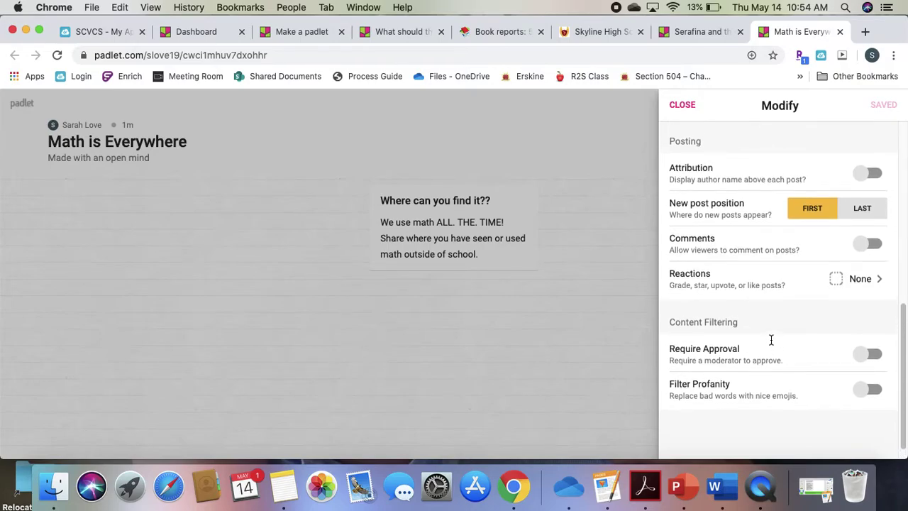
scroll(771, 340, "up", 2)
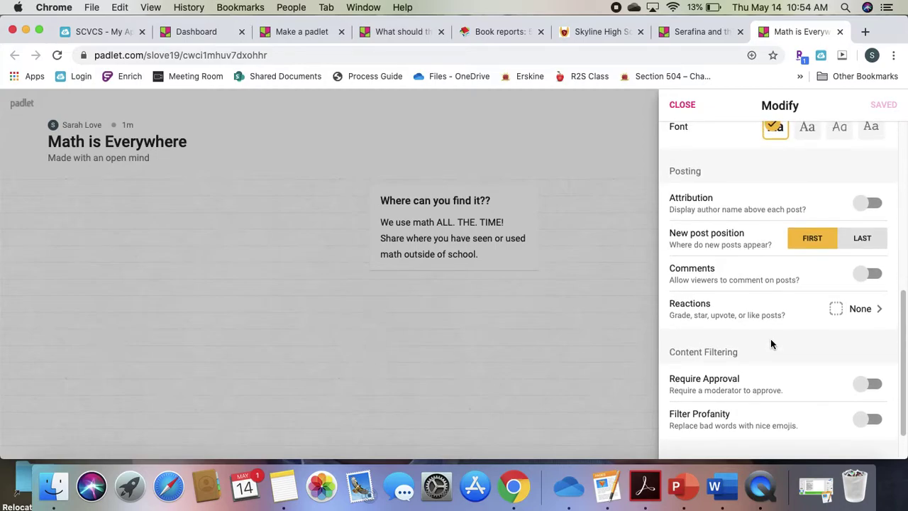
scroll(772, 330, "down", 3)
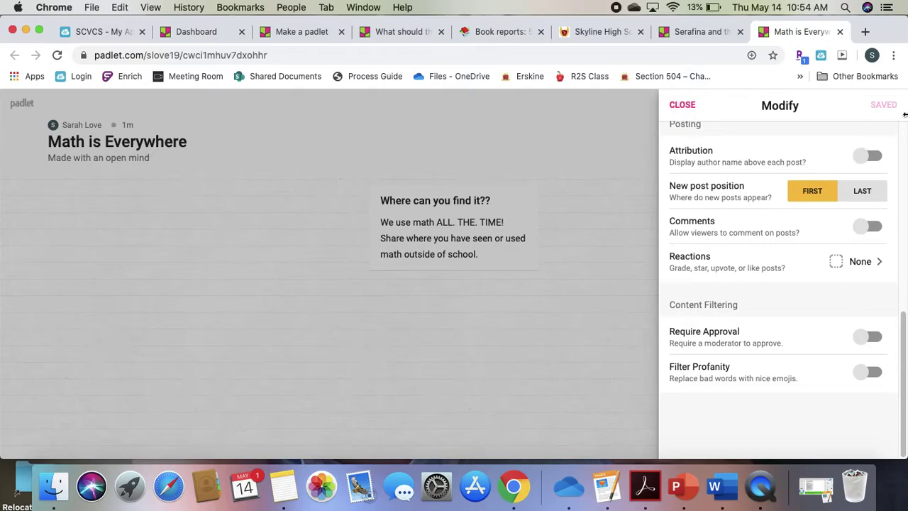
left_click(681, 105)
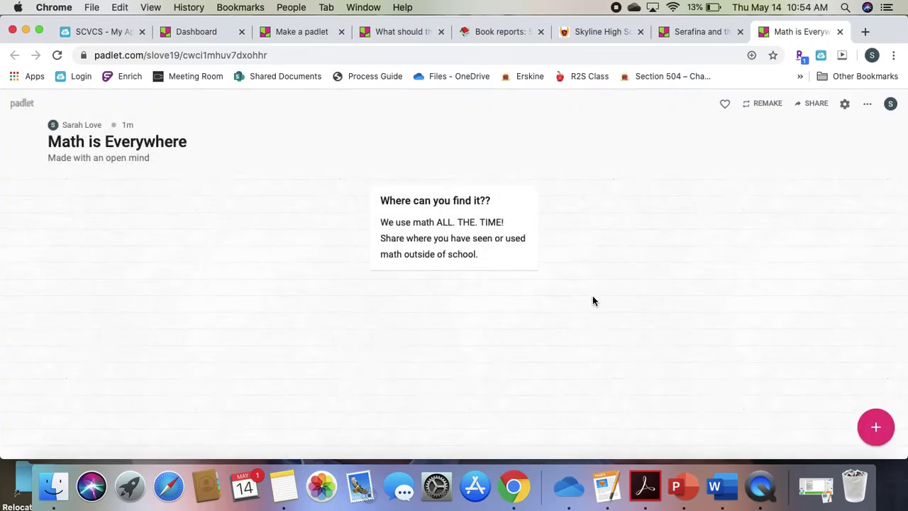
- Start a blank post on the padlet and examine its file upload and URL link options without attaching anything
left_click(877, 429)
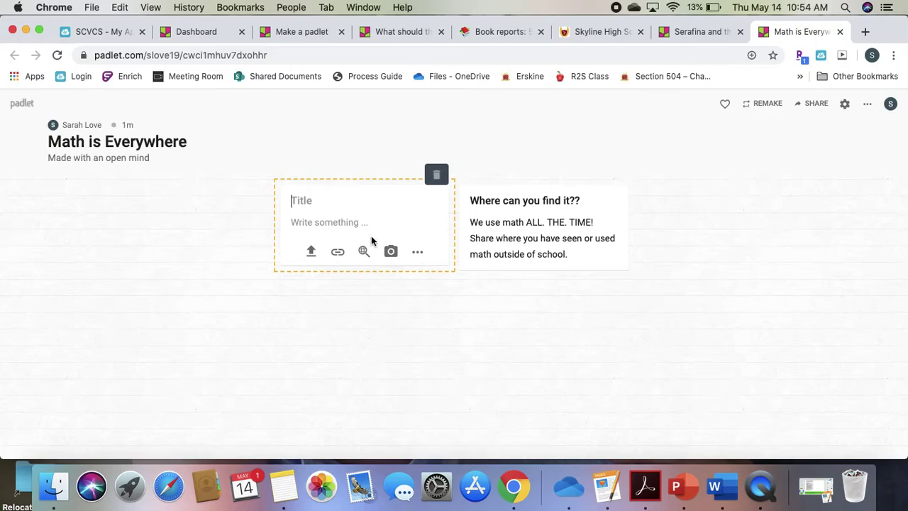
left_click(310, 252)
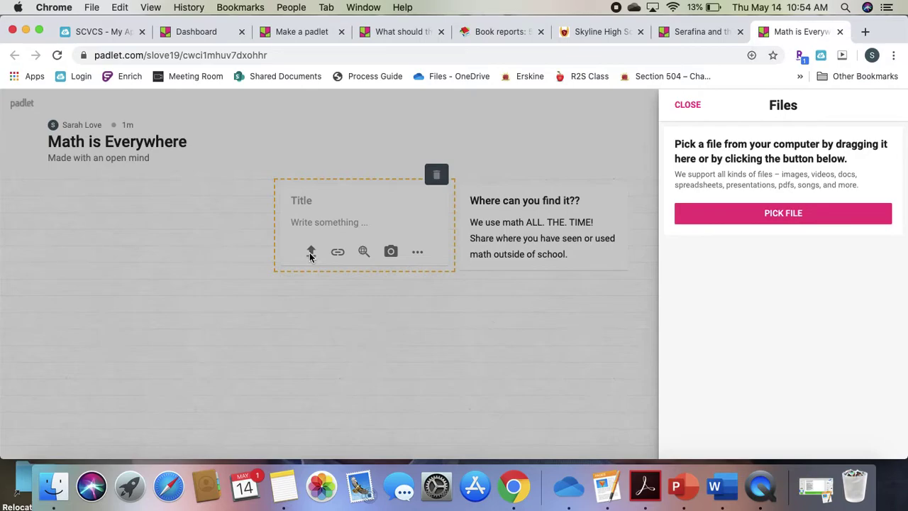
left_click(339, 254)
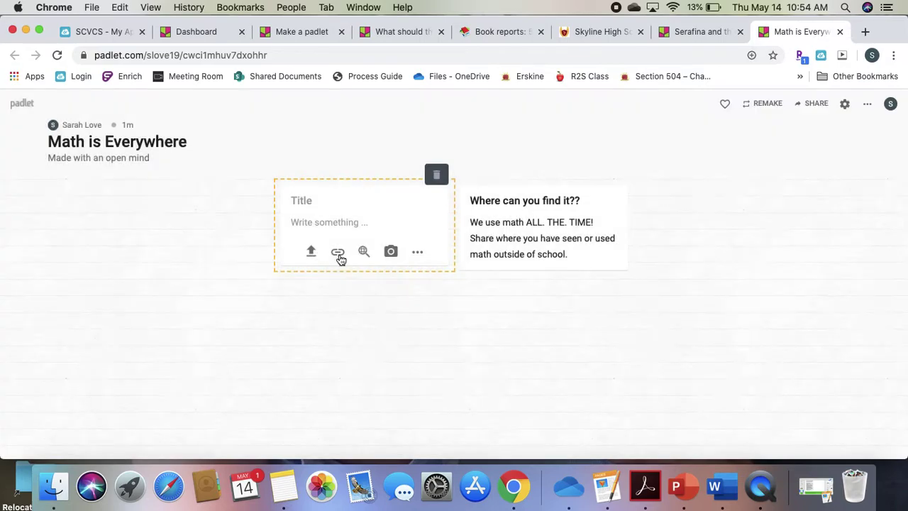
left_click(338, 255)
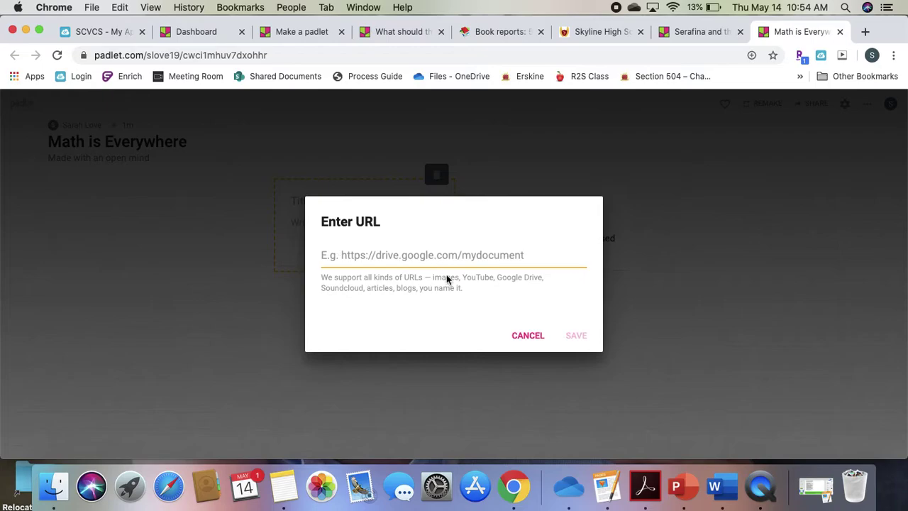
left_click(230, 333)
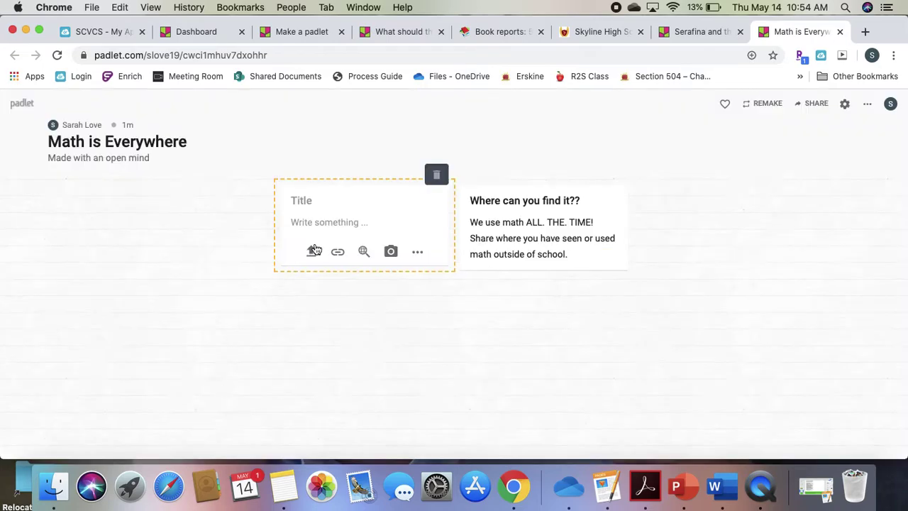
- Examine the blank post's web search, camera photo and full list of attachment types, dismissing the camera permission request
left_click(364, 252)
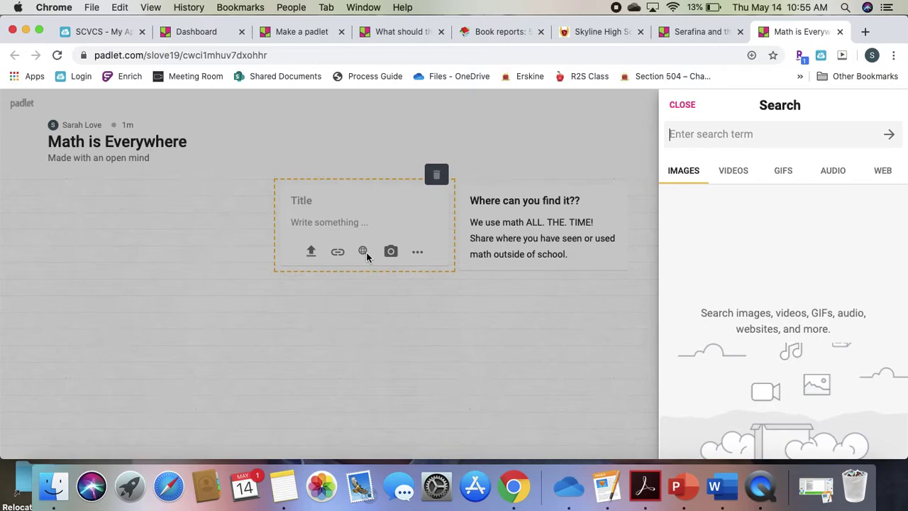
left_click(393, 257)
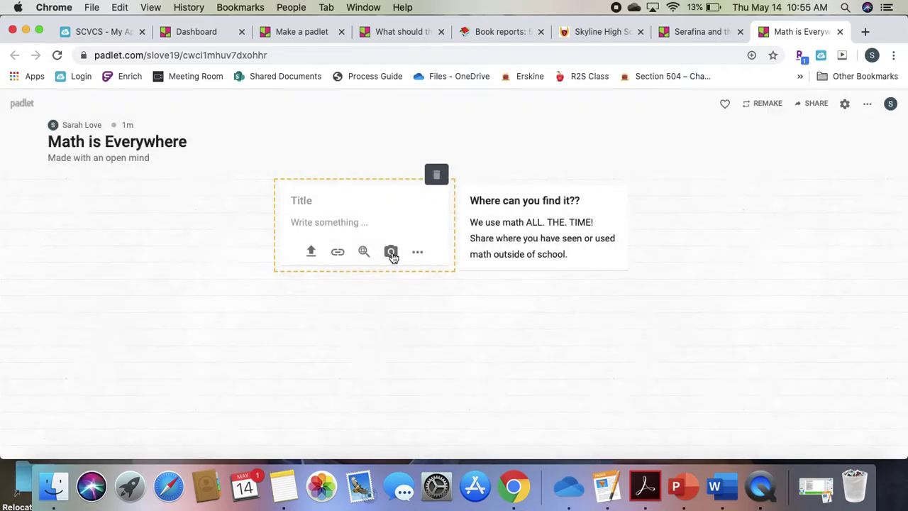
left_click(391, 253)
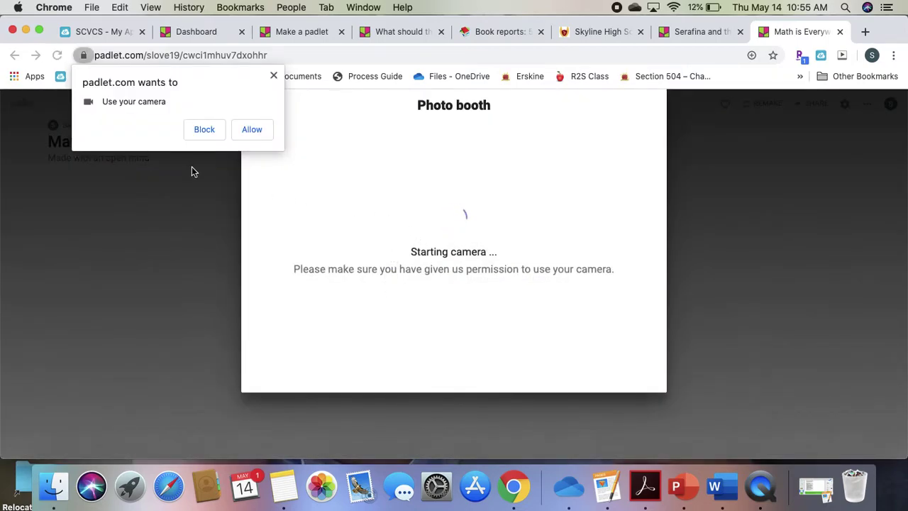
left_click(274, 76)
left_click(267, 105)
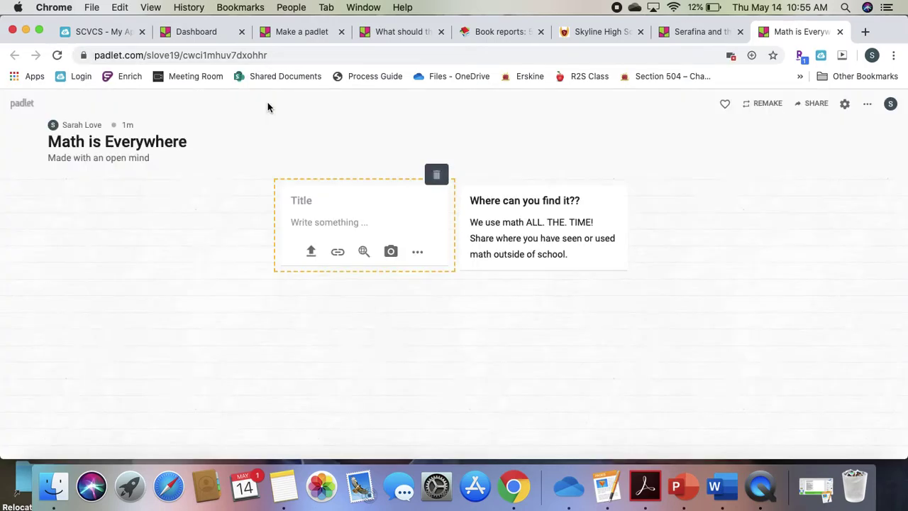
left_click(418, 253)
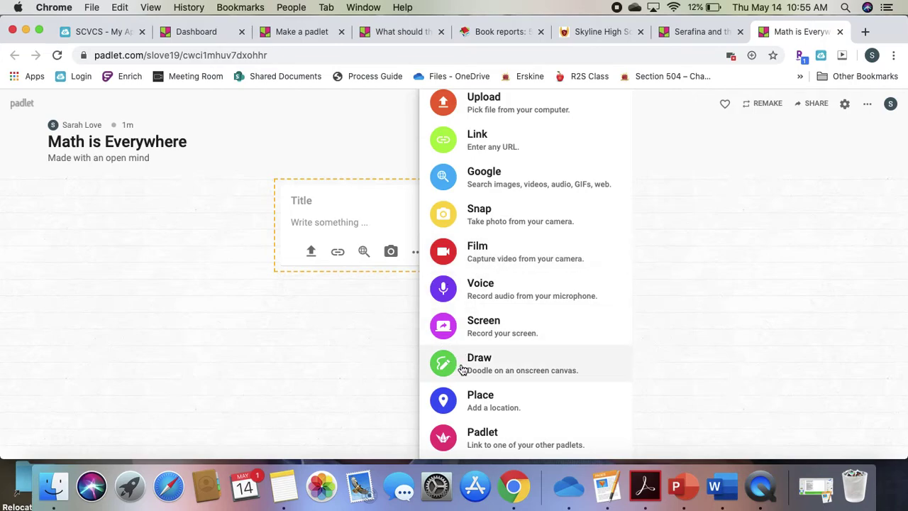
left_click(358, 366)
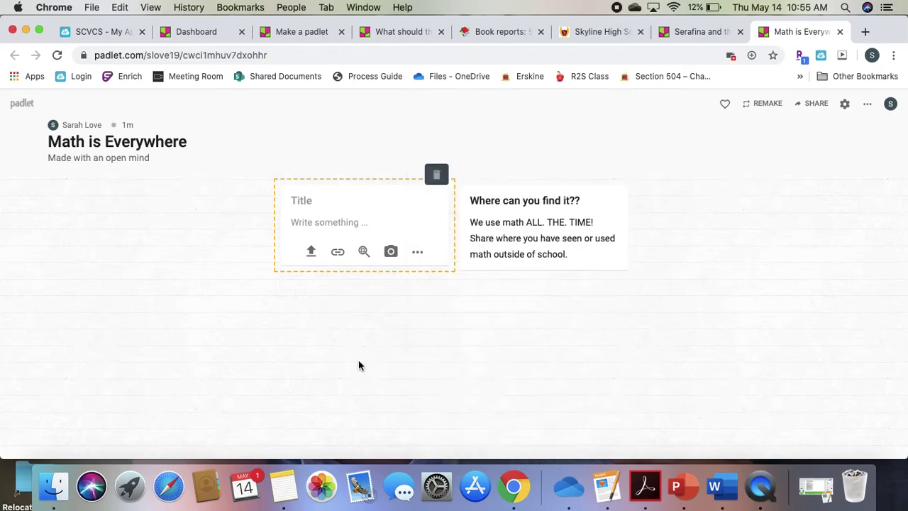